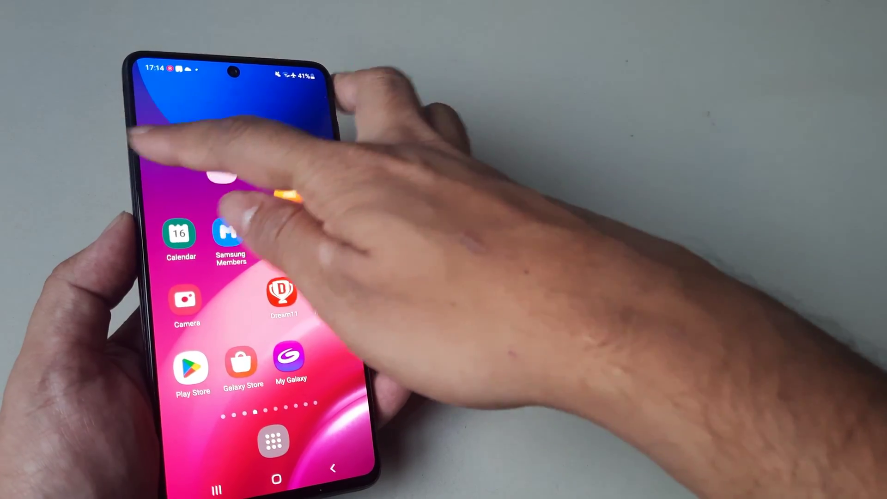
Step: Swipe between home screen pages, then open Display settings from the notification shade
{"action": "left_click_drag", "start_coordinate": [153, 146], "coordinate": [326, 152]}
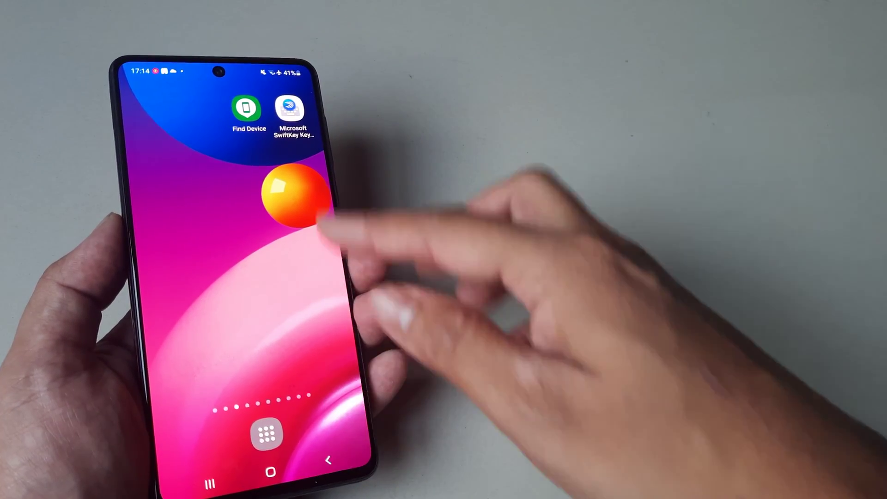
{"action": "left_click_drag", "start_coordinate": [316, 204], "coordinate": [174, 208]}
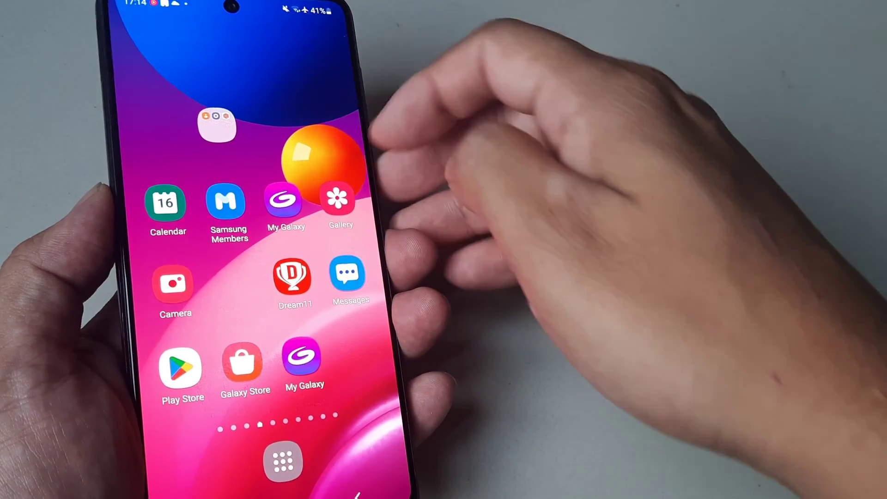
{"action": "left_click_drag", "start_coordinate": [292, 14], "coordinate": [292, 208]}
{"action": "left_click", "coordinate": [328, 41]}
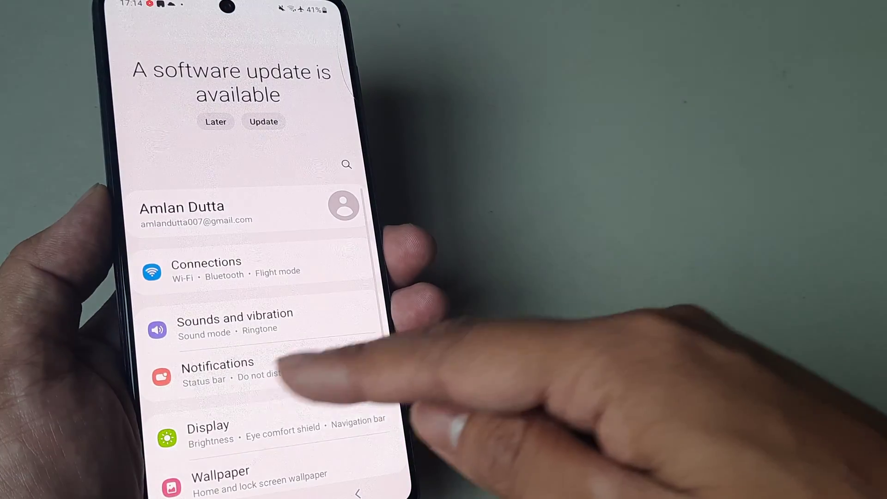
{"action": "left_click_drag", "start_coordinate": [284, 377], "coordinate": [285, 278]}
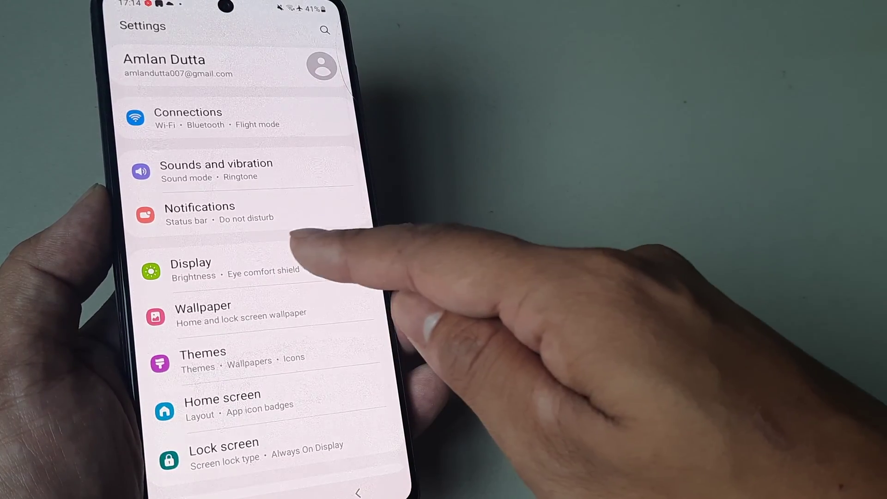
{"action": "left_click", "coordinate": [327, 274]}
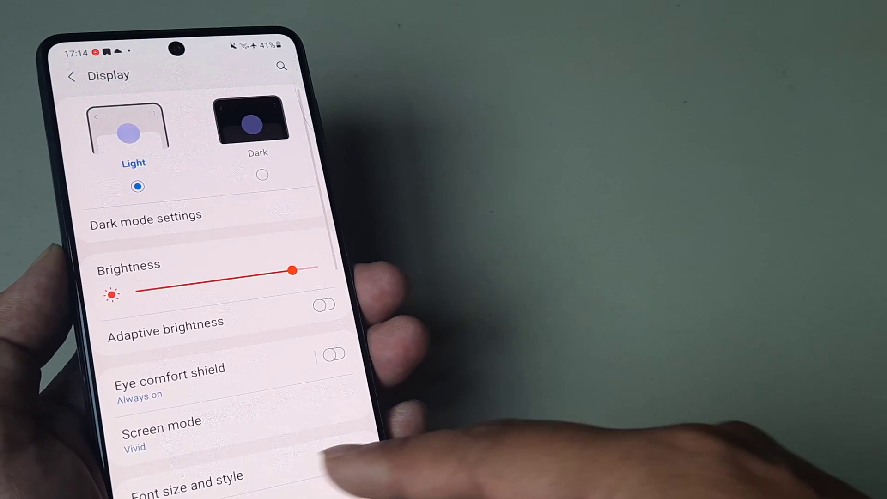
{"action": "mouse_move", "coordinate": [326, 458]}
{"action": "left_mouse_down"}
{"action": "mouse_move", "coordinate": [296, 337]}
{"action": "mouse_move", "coordinate": [298, 278]}
{"action": "left_mouse_up"}
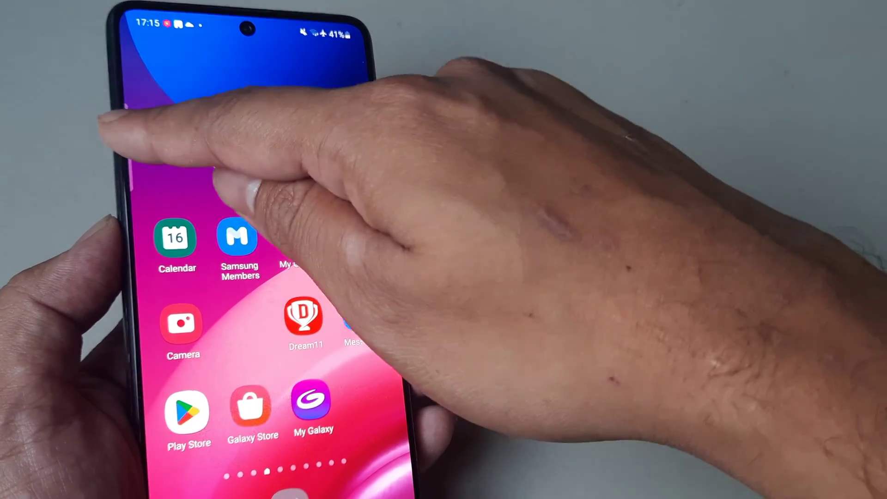
Step: Open and close the app-shortcuts edge panel, then return to Display settings
{"action": "left_click_drag", "start_coordinate": [130, 139], "coordinate": [222, 146]}
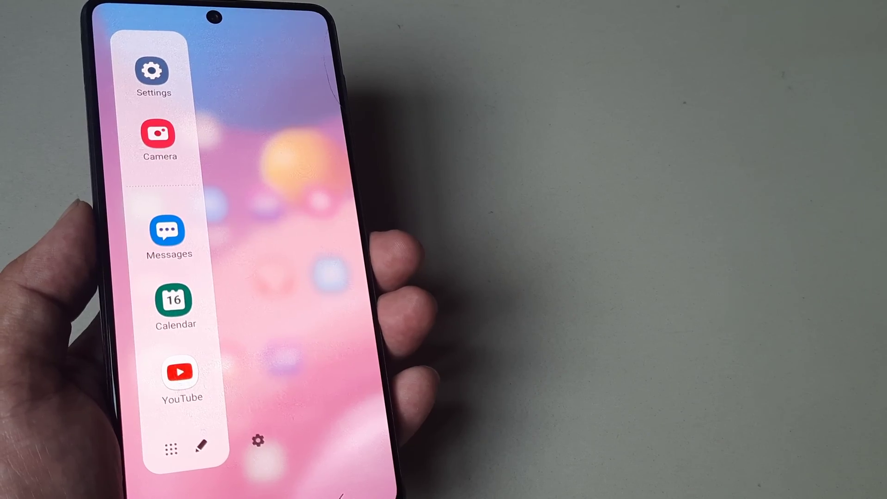
{"action": "left_click", "coordinate": [326, 291]}
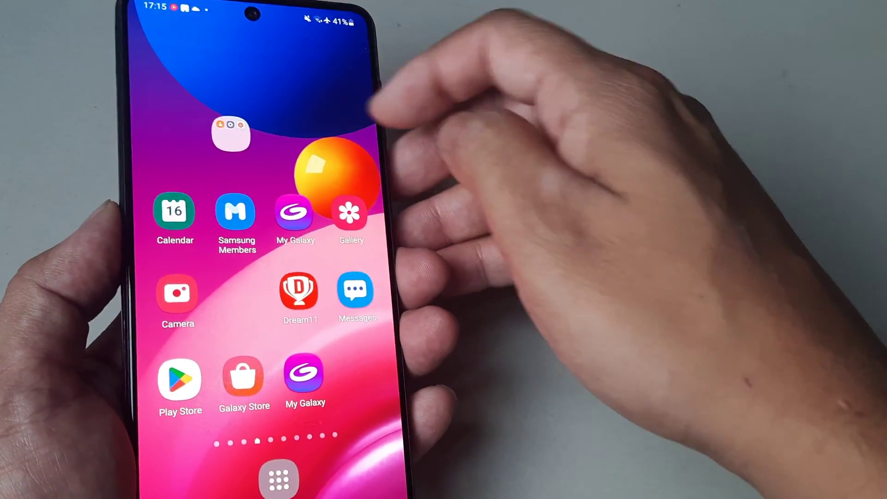
{"action": "left_click_drag", "start_coordinate": [298, 14], "coordinate": [306, 208]}
{"action": "left_click", "coordinate": [350, 54]}
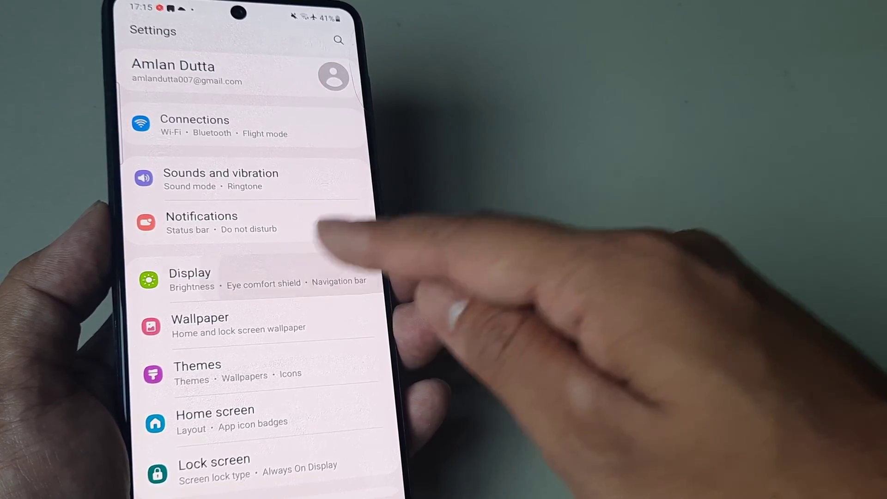
{"action": "left_click", "coordinate": [319, 274]}
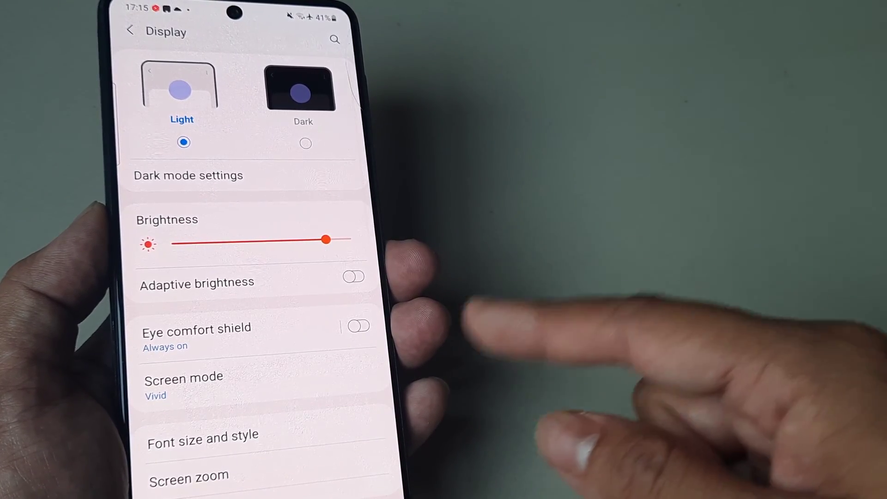
{"action": "scroll", "coordinate": [317, 426], "scroll_direction": "down", "scroll_amount": 5}
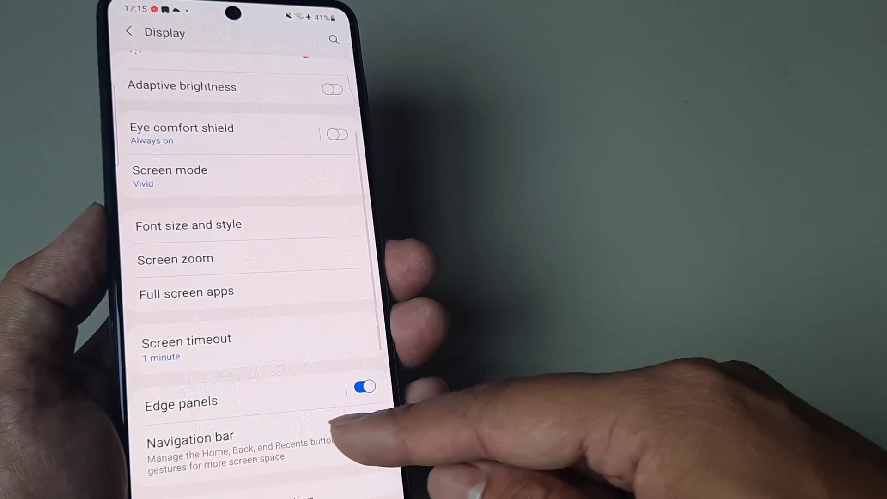